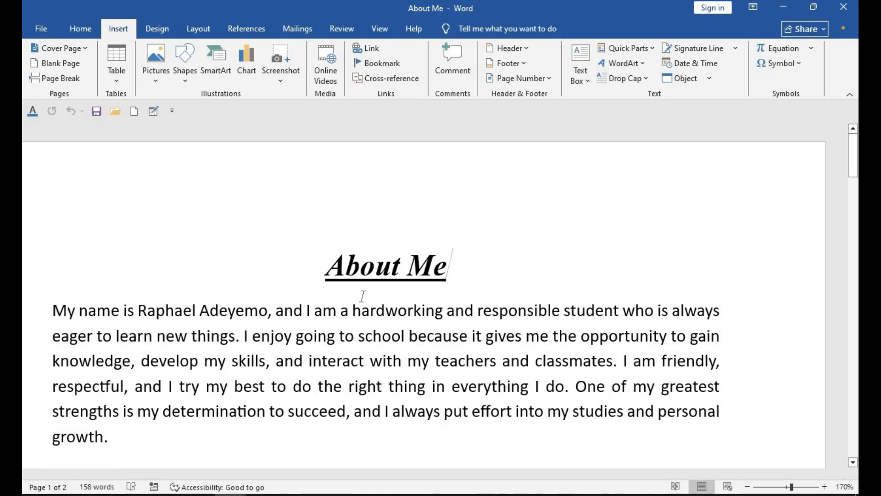
- Try the Heading 1 and Heading 2 styles on the "About Me" title and apply Heading 3 to it
click(81, 29)
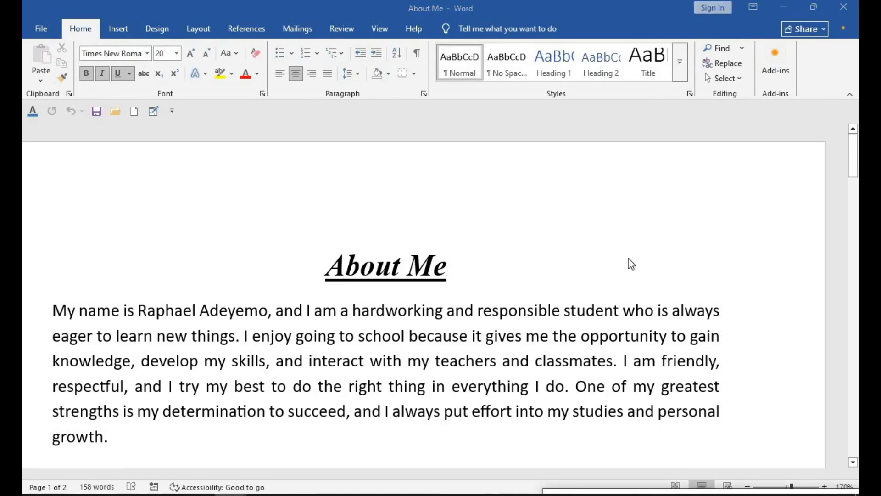
click(556, 61)
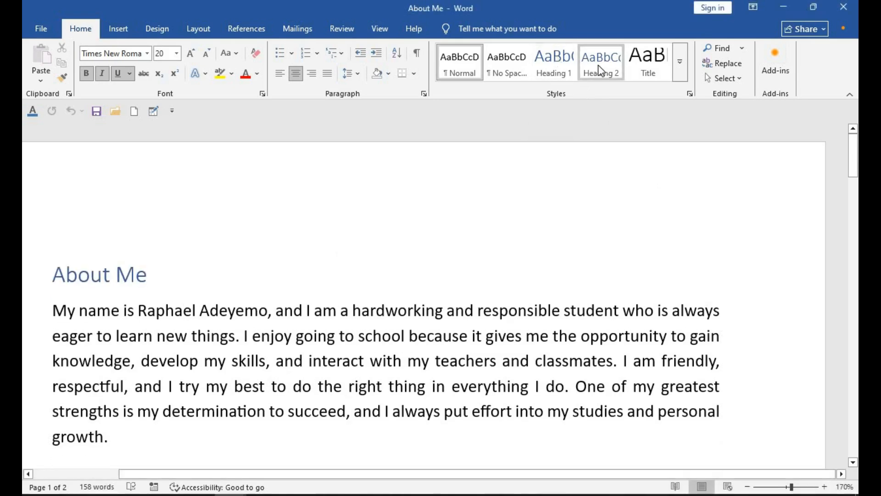
click(599, 65)
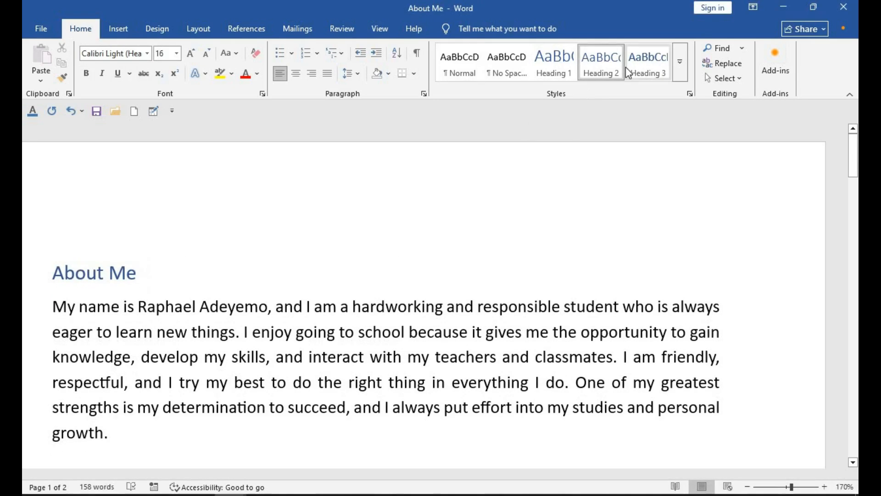
click(650, 68)
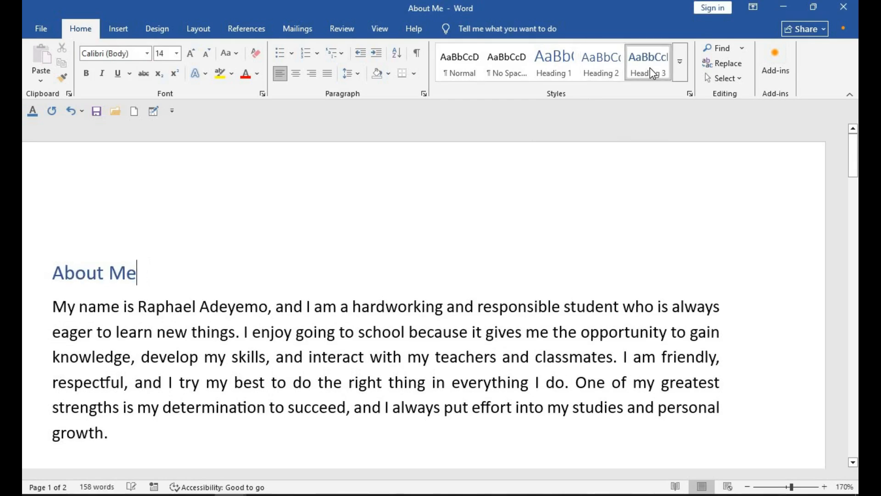
- Create a new style named My Heading for the title, based on Heading 3, with the Algerian font at 20 pt
click(680, 62)
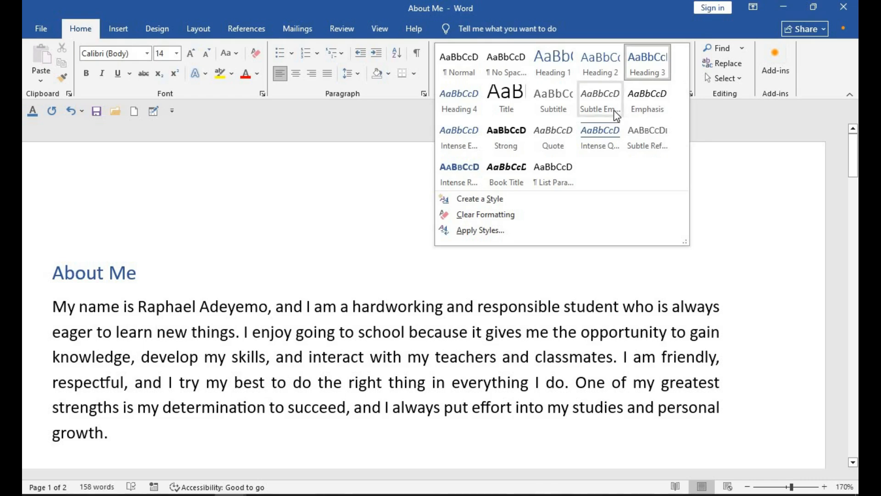
click(475, 199)
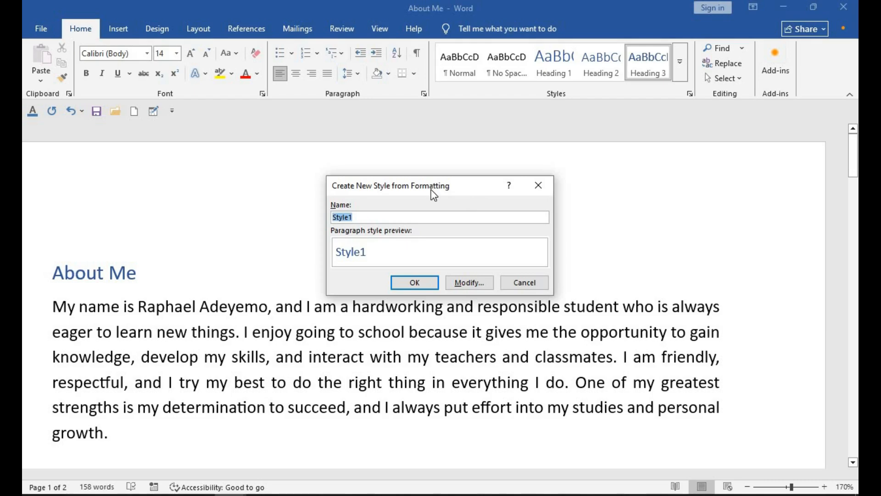
click(465, 282)
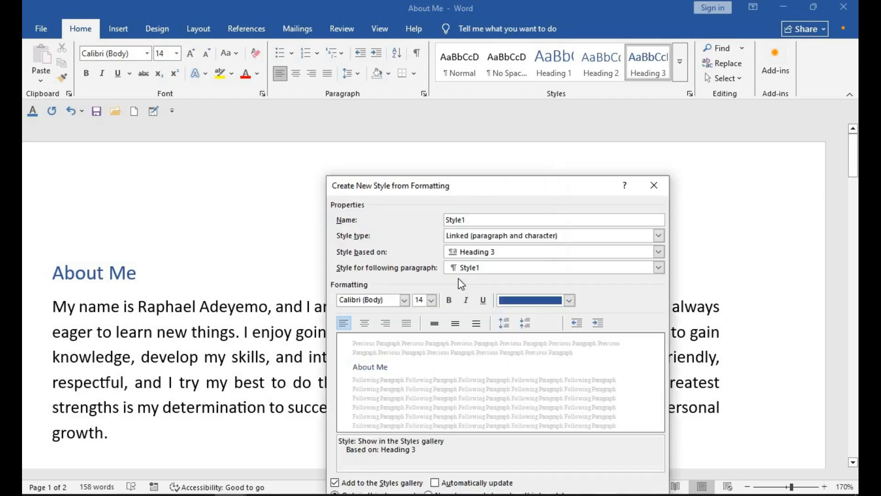
key(BackSpace)
key(BackSpace)
key(BackSpace)
key(BackSpace)
key(BackSpace)
key(BackSpace)
text(My Heading)
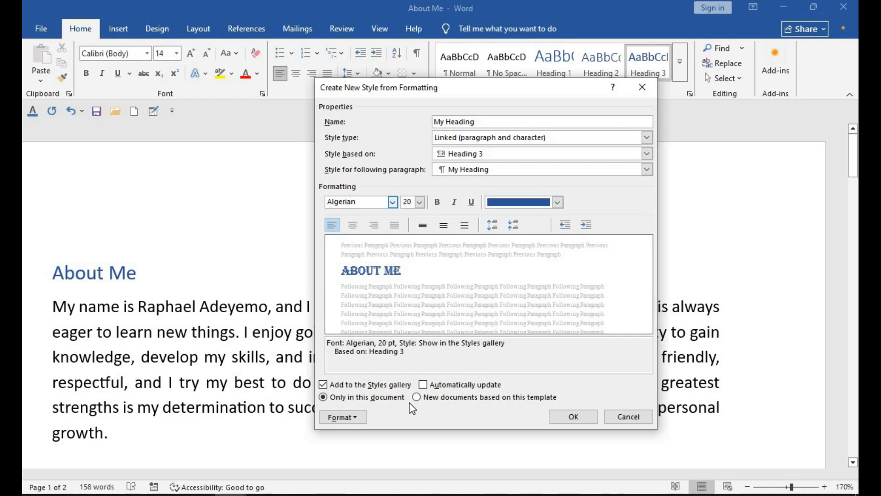
click(581, 414)
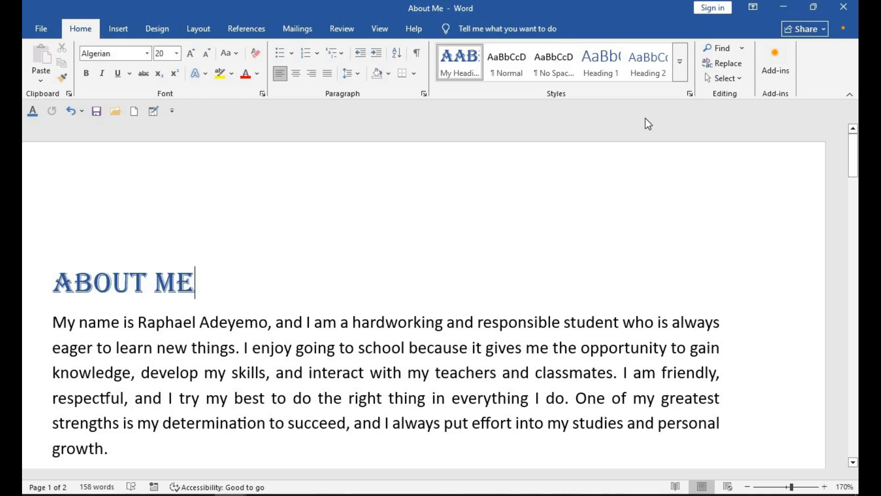
- Review the management options of the My Heading style and return the "About Me" title to the Normal style
click(691, 94)
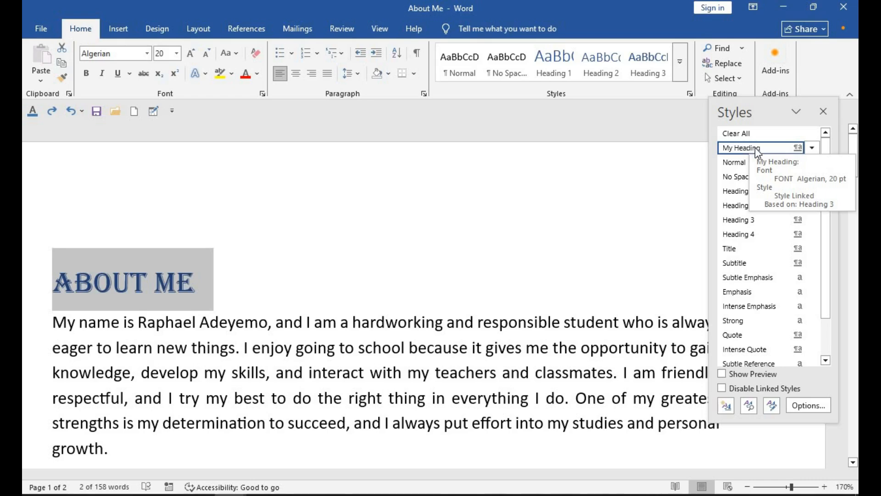
click(811, 147)
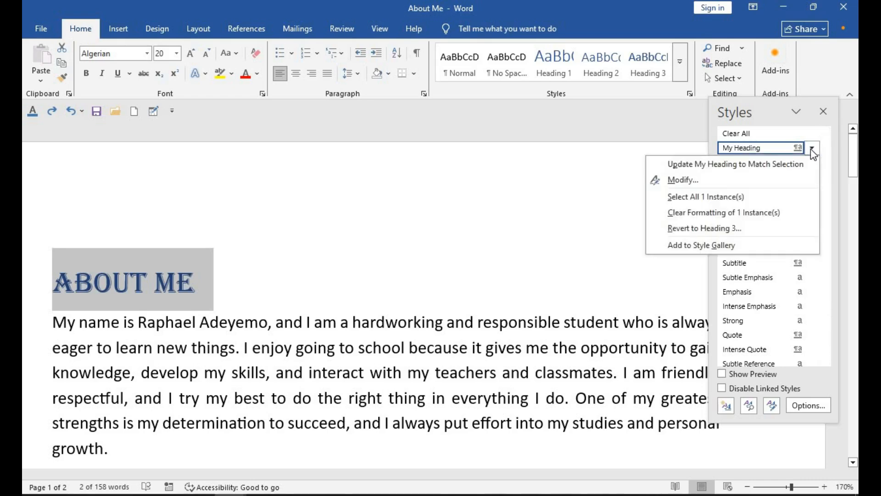
click(811, 149)
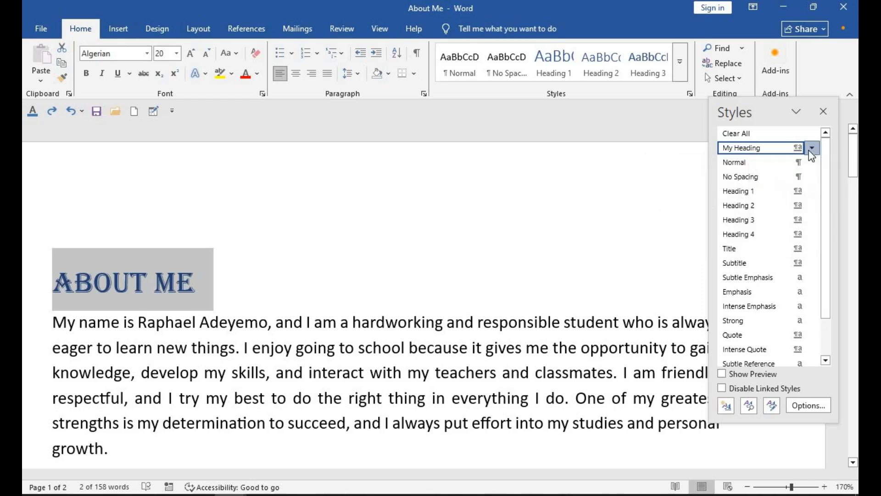
click(809, 150)
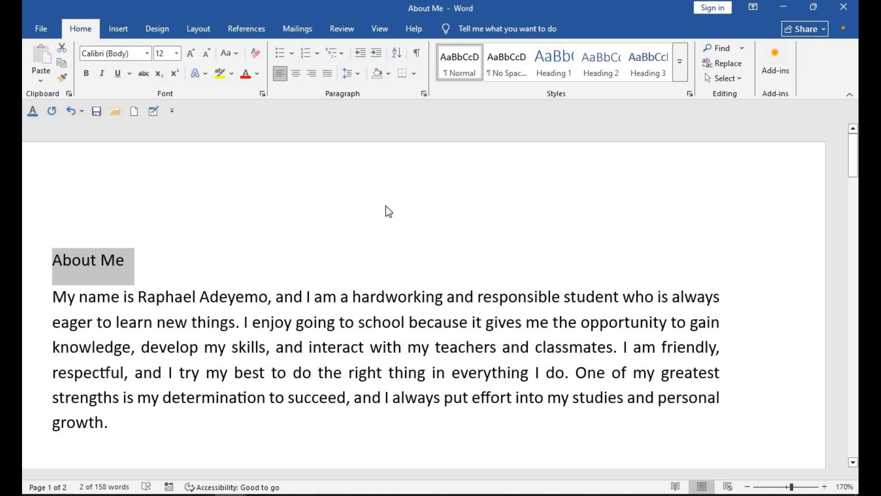
- Add a page header reading "RafIT Solutions" and remove the header again
click(120, 30)
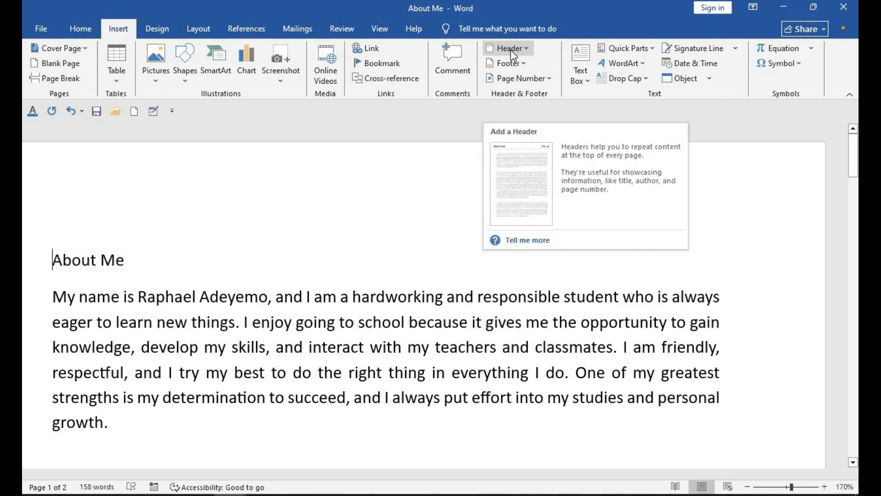
click(510, 50)
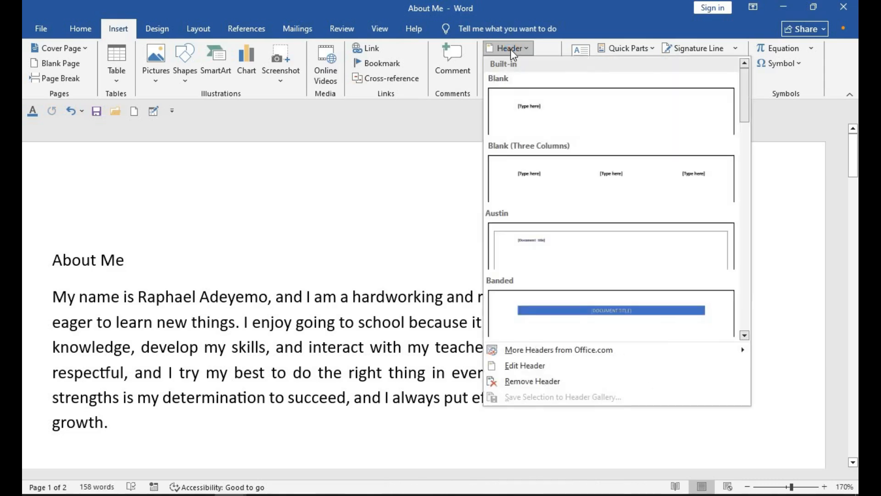
click(525, 365)
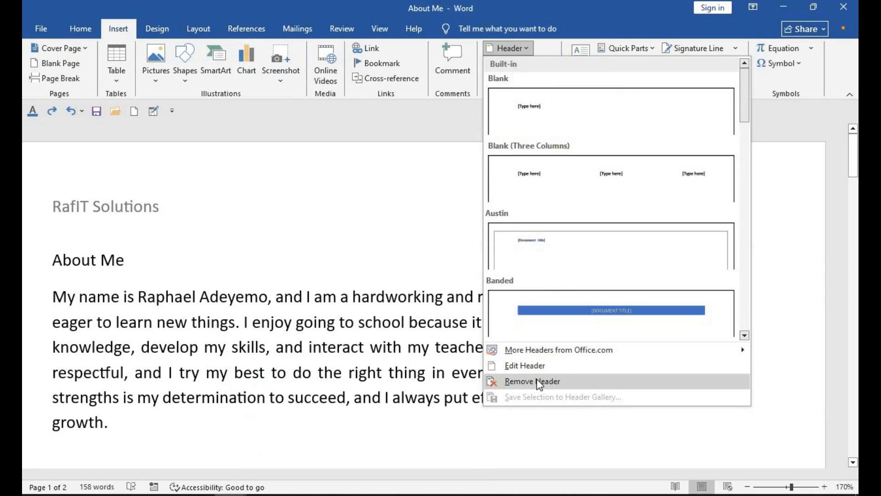
click(536, 381)
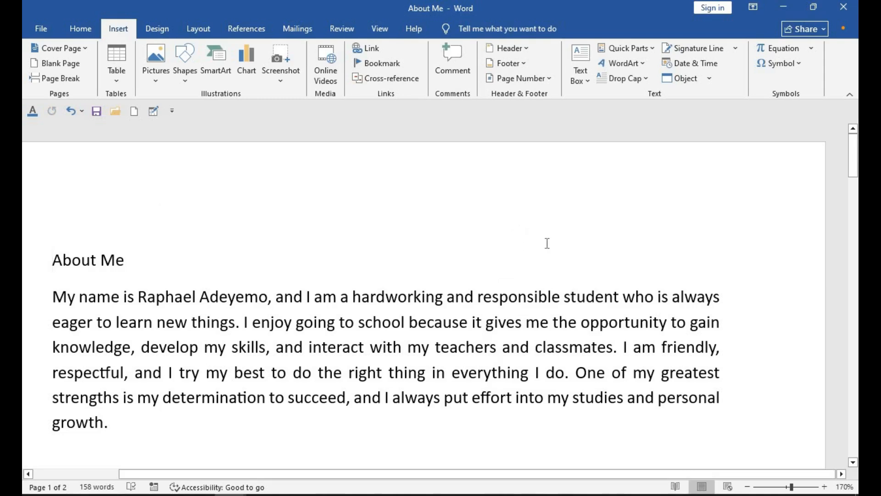
- Insert a Blank (Three Columns) footer and leave footer editing
click(517, 64)
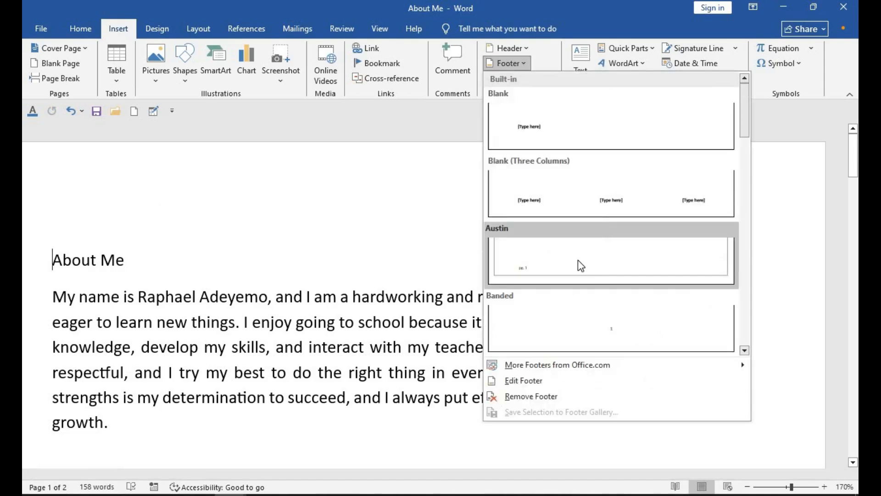
click(597, 208)
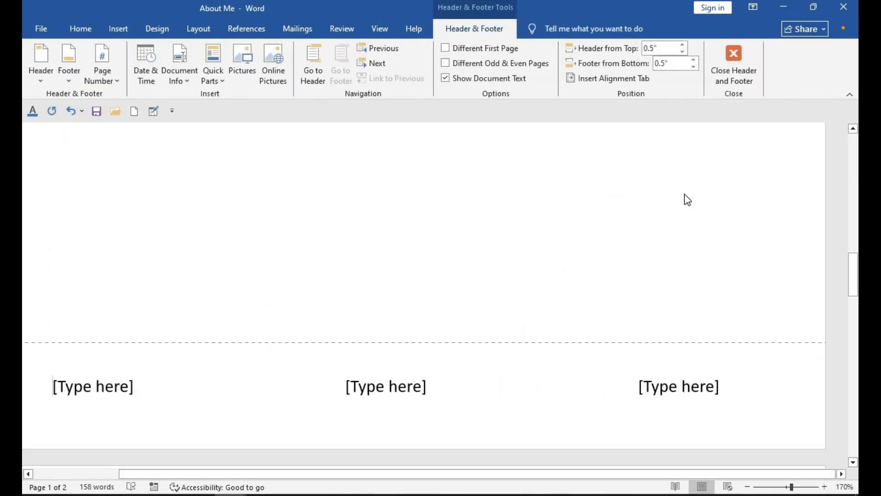
click(723, 86)
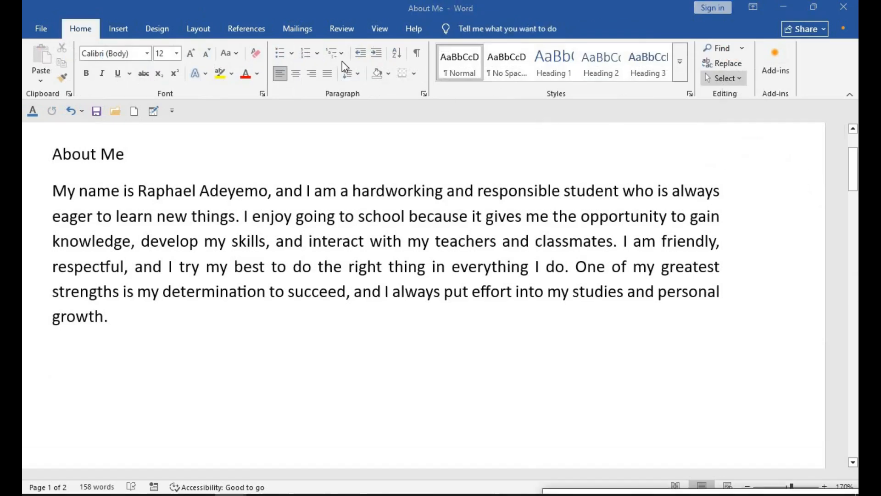
- Insert Plain Number 2 page numbers at the bottom of the page and check the numbering down to page 2
click(117, 31)
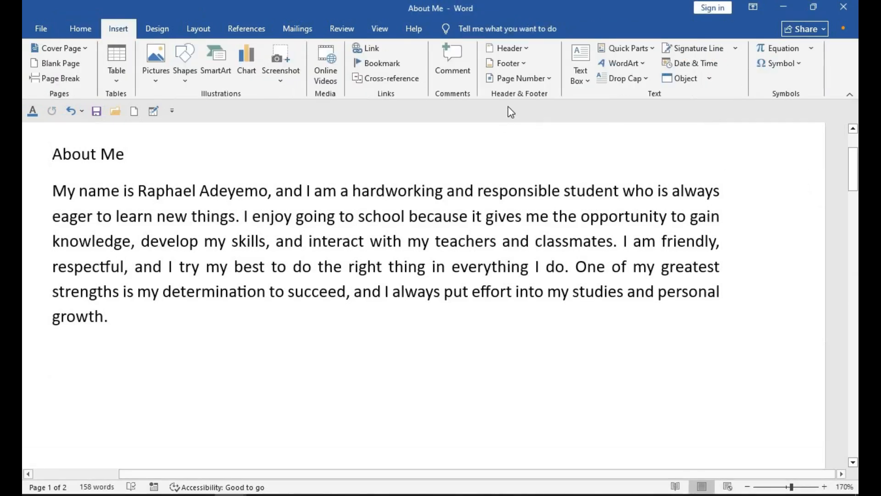
click(515, 78)
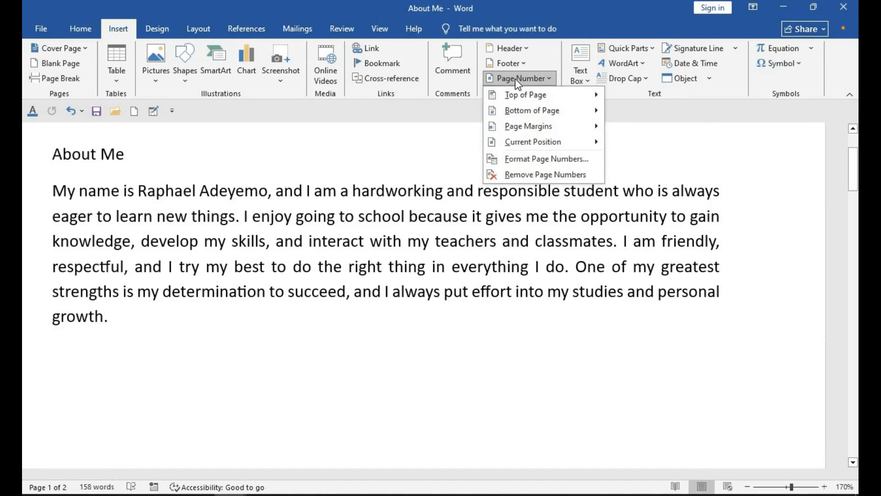
mouse_move(554, 97)
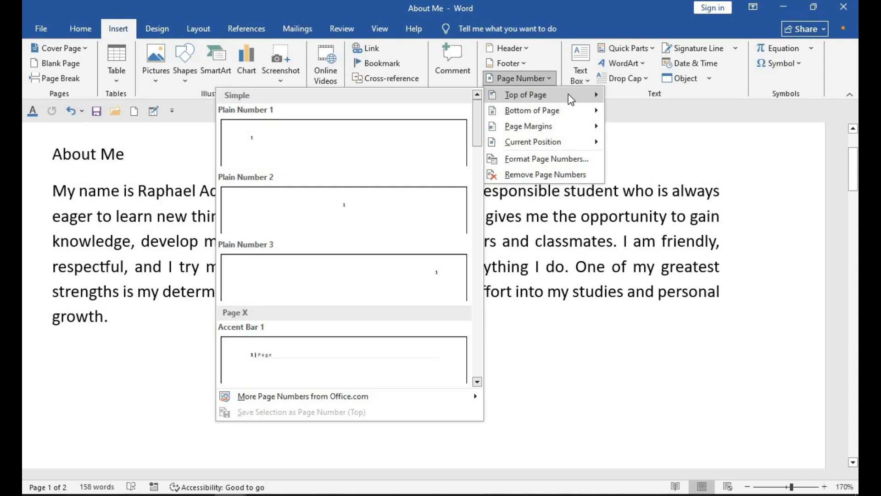
mouse_move(575, 113)
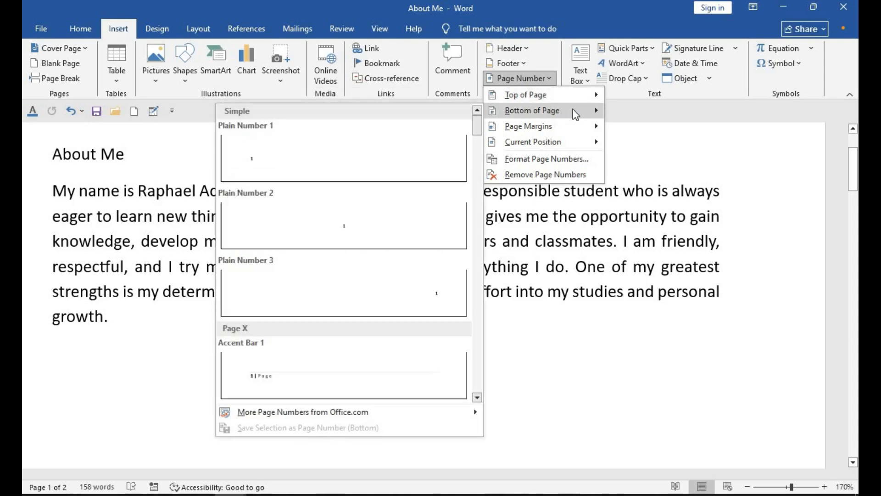
mouse_move(544, 128)
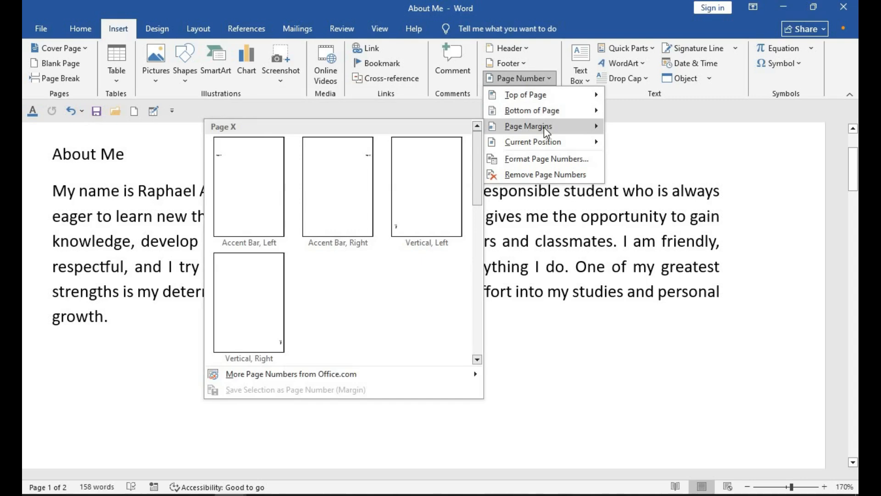
mouse_move(523, 146)
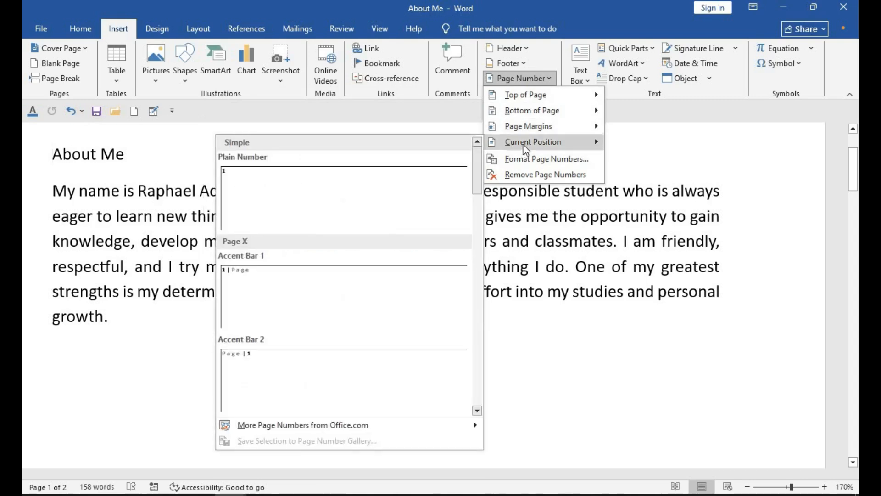
mouse_move(526, 114)
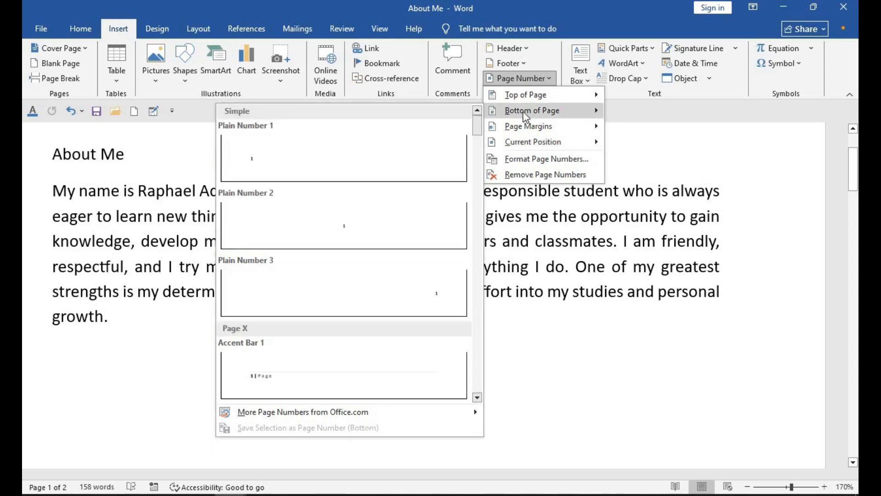
click(334, 242)
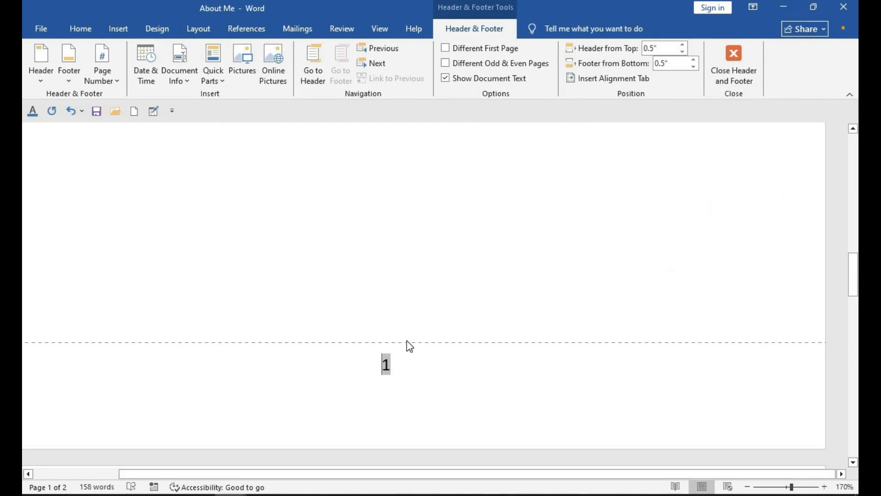
click(852, 462)
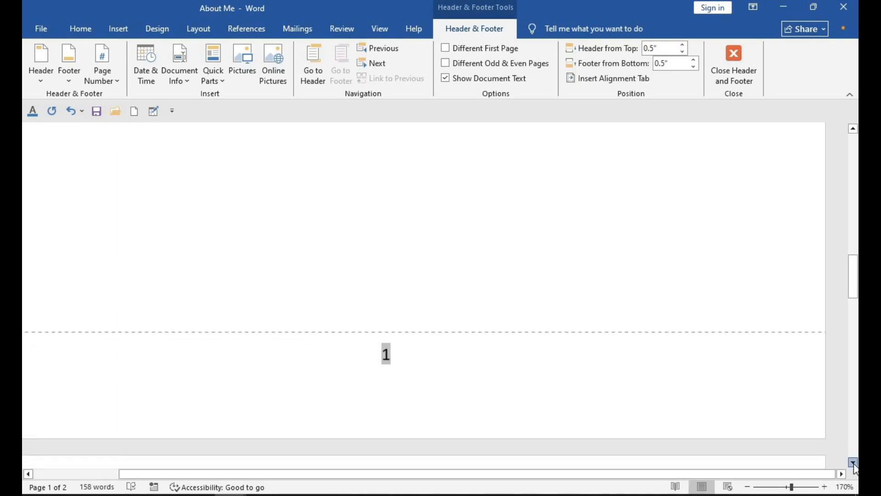
click(854, 463)
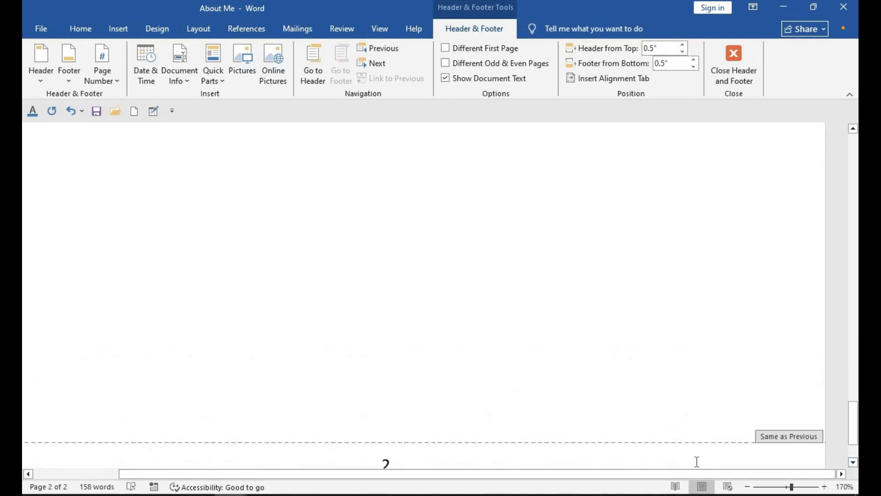
click(853, 463)
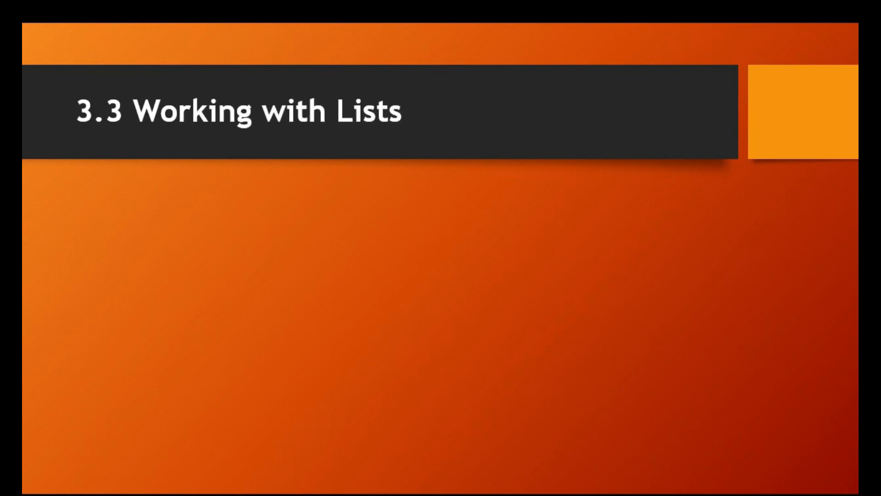
key(Right)
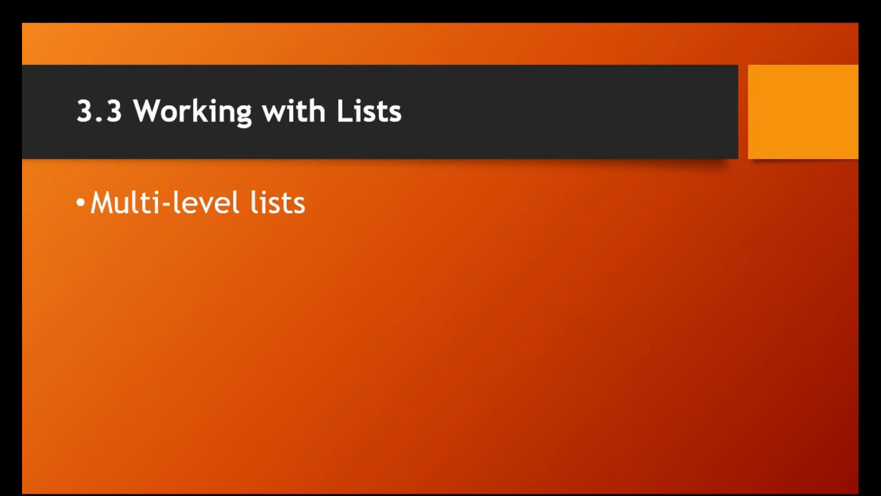
key(Right)
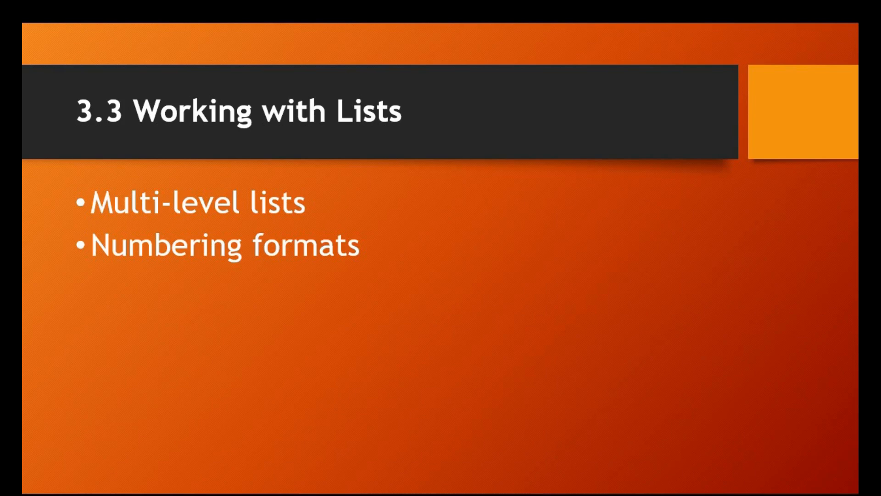
key(Right)
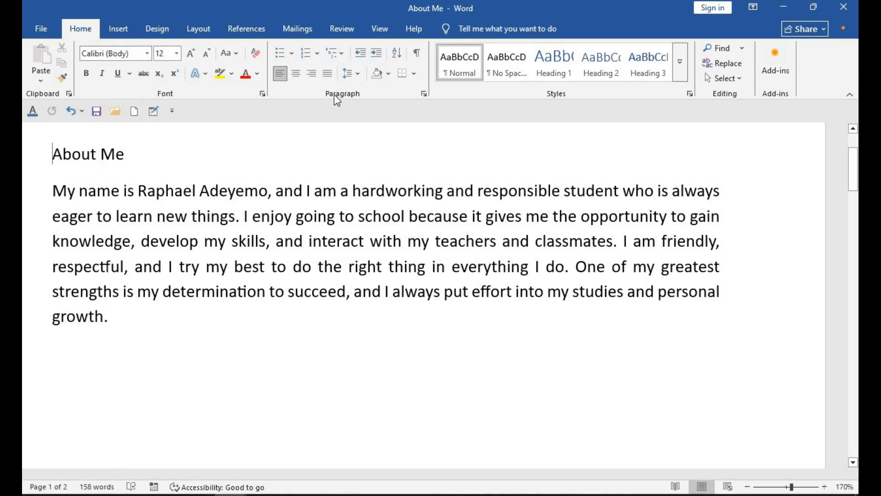
- Review the multilevel list, numbering and bullet libraries, including the options for defining a new number format and a new bullet
click(338, 57)
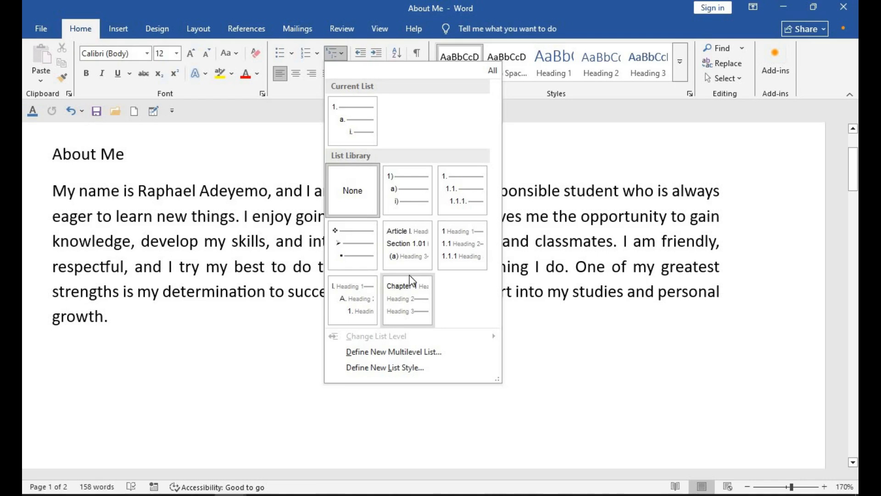
click(317, 54)
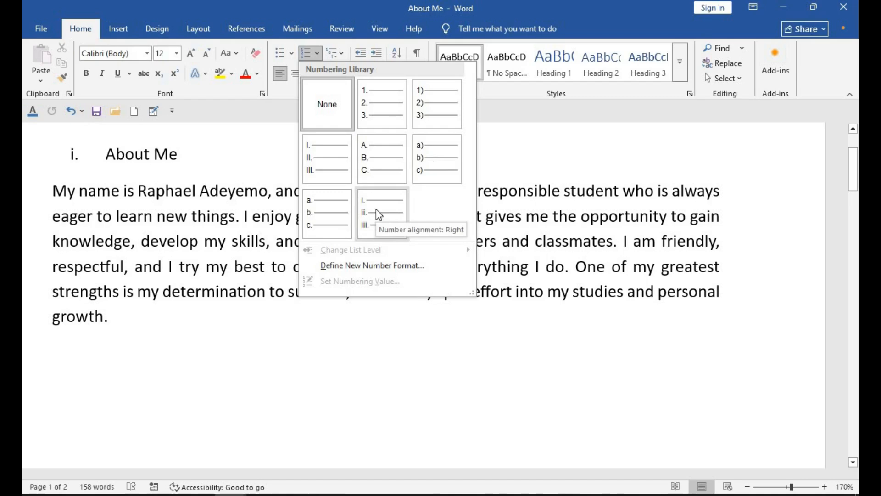
click(361, 271)
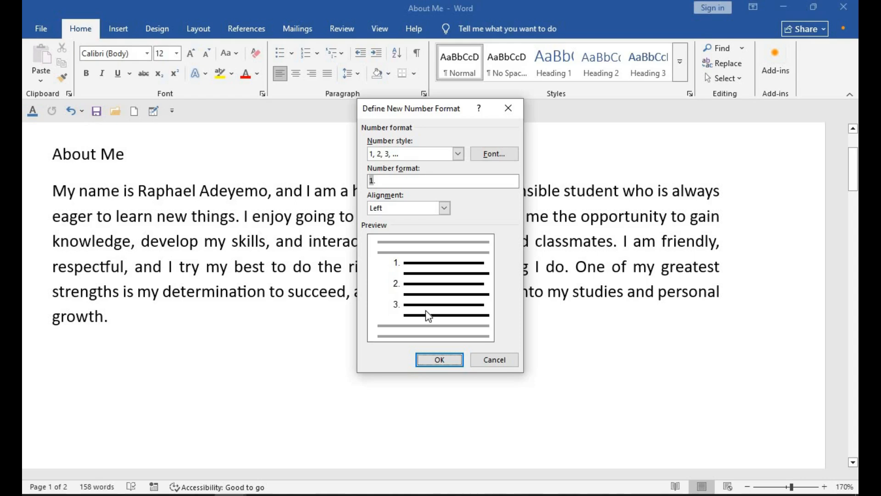
click(494, 360)
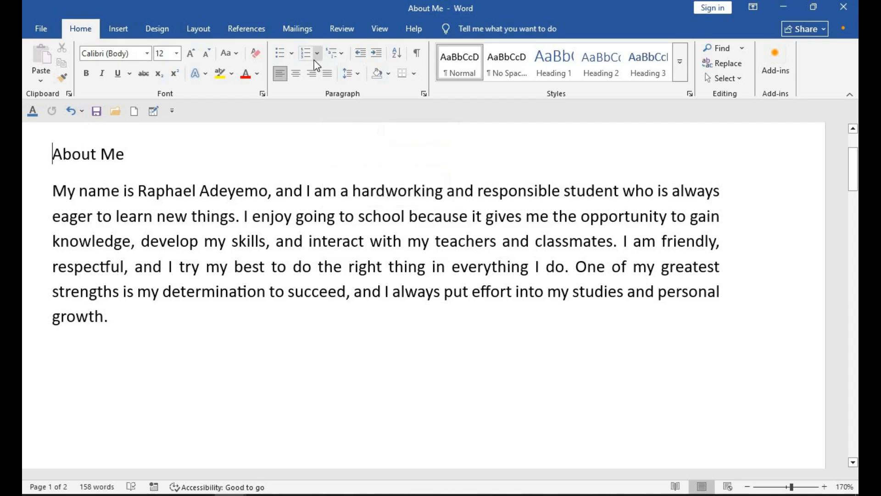
click(292, 53)
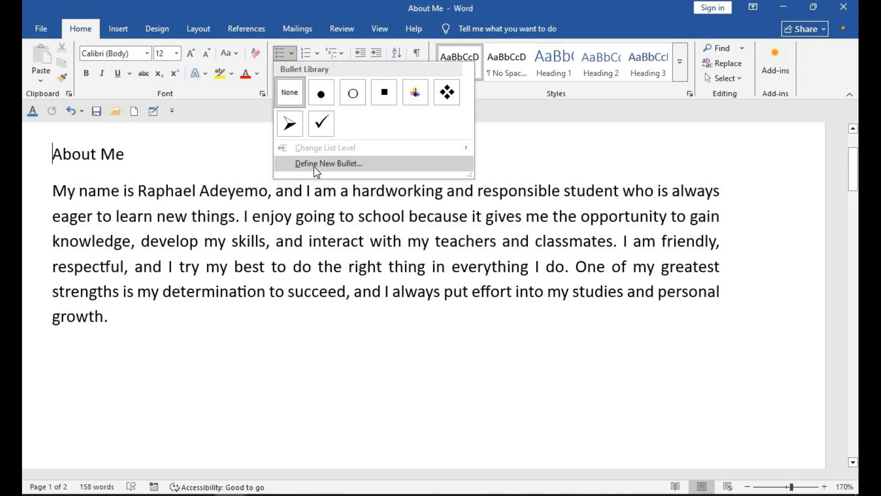
click(329, 163)
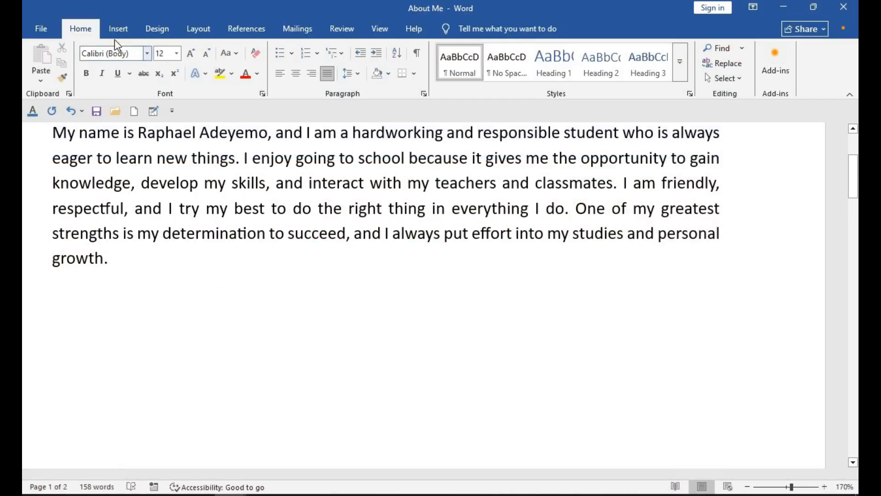
- Insert a table with six columns and six rows below the paragraph and review its layout options
click(113, 27)
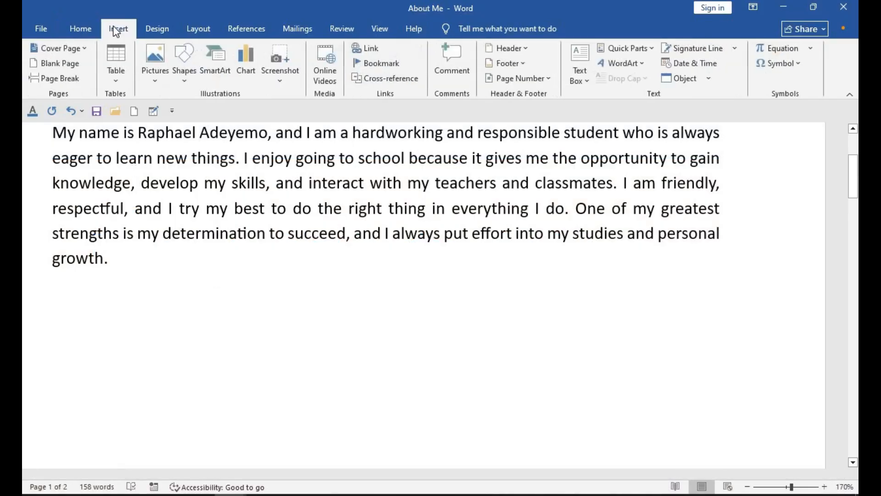
click(115, 57)
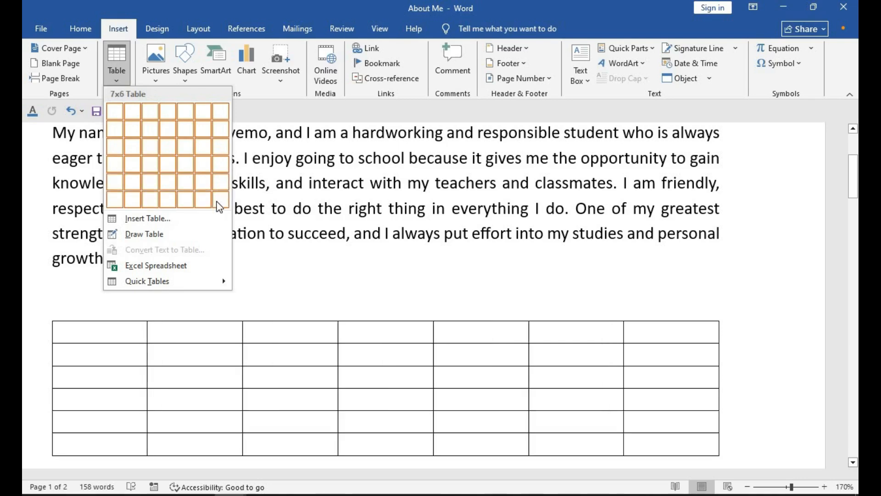
click(200, 201)
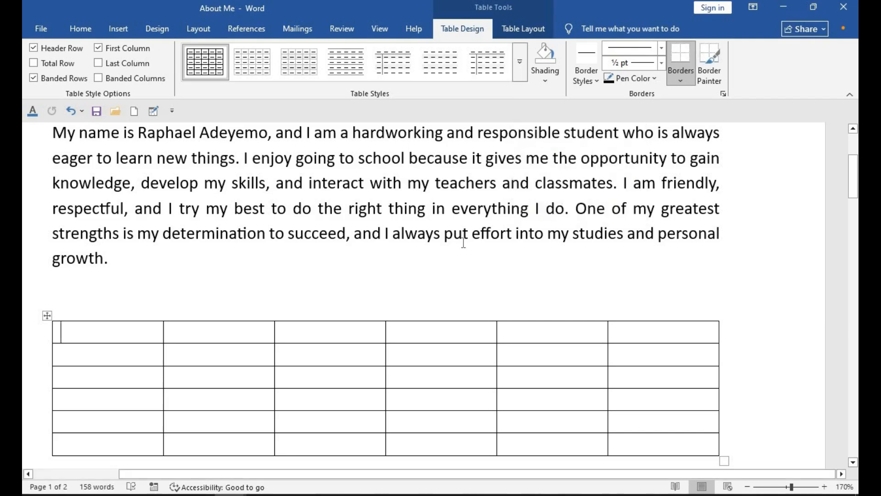
click(524, 29)
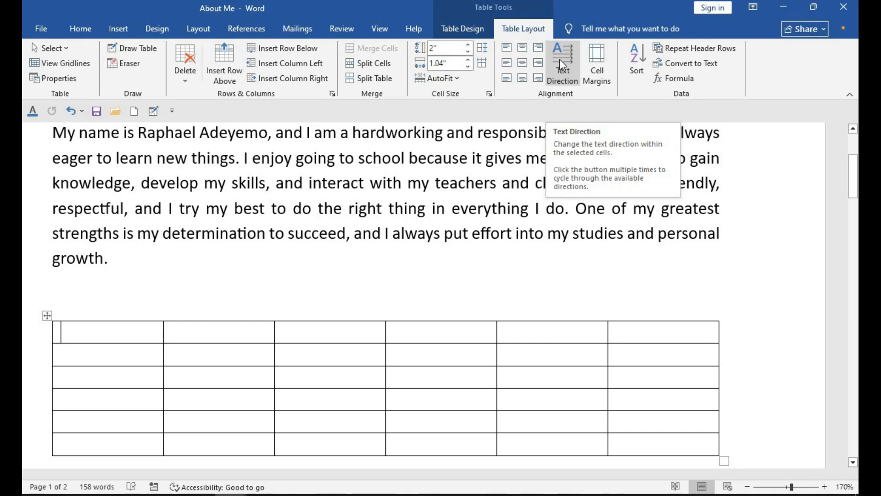
- Examine the other ways to insert a table, browse the Quick Tables gallery through With Subheads 2, and revisit the table layout options
click(118, 28)
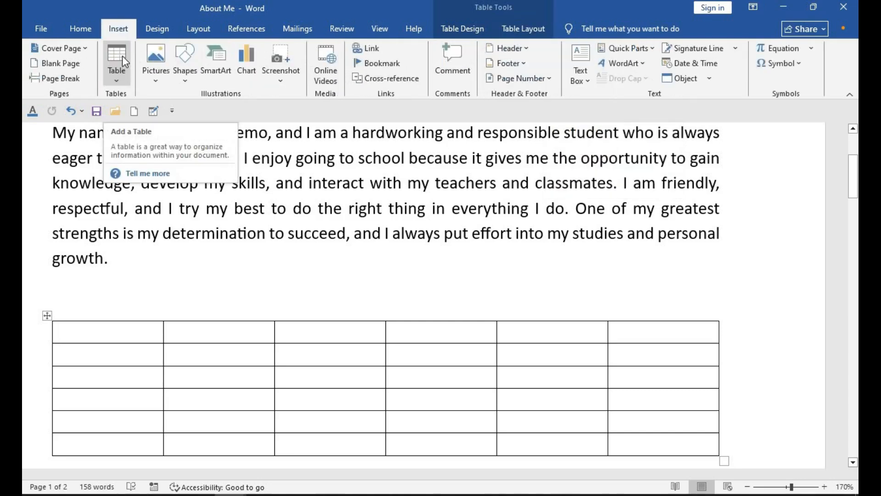
click(119, 85)
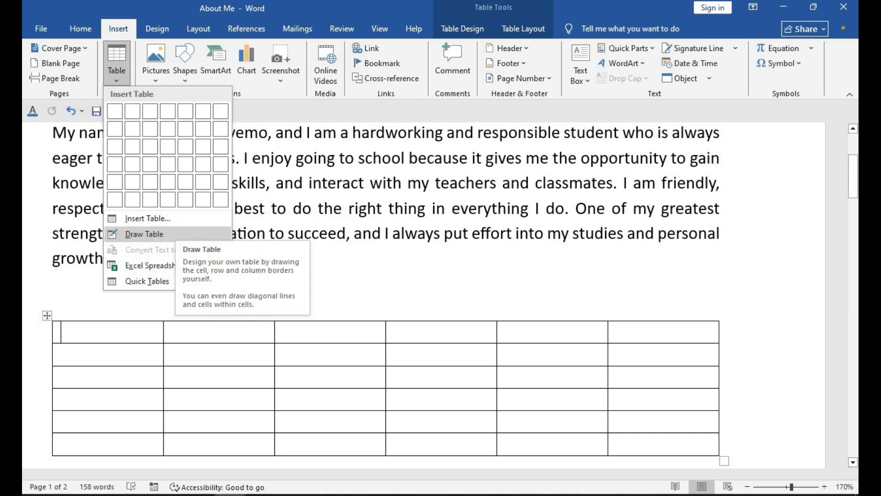
mouse_move(168, 287)
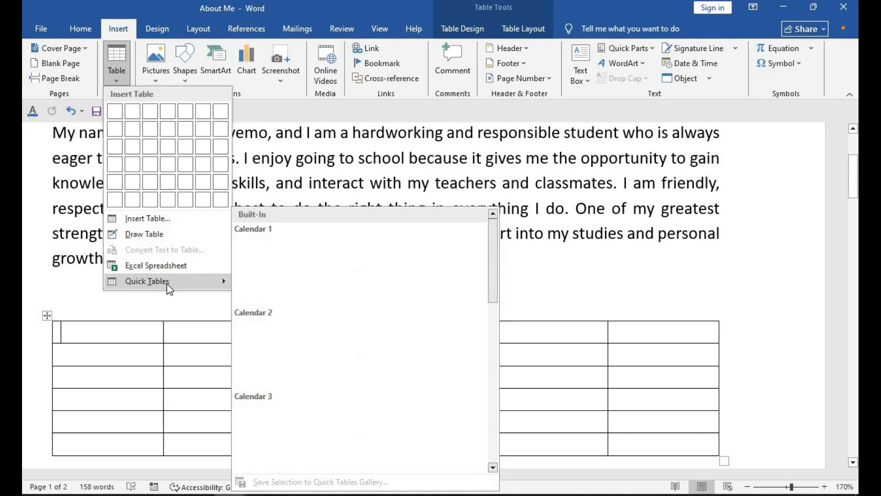
click(493, 468)
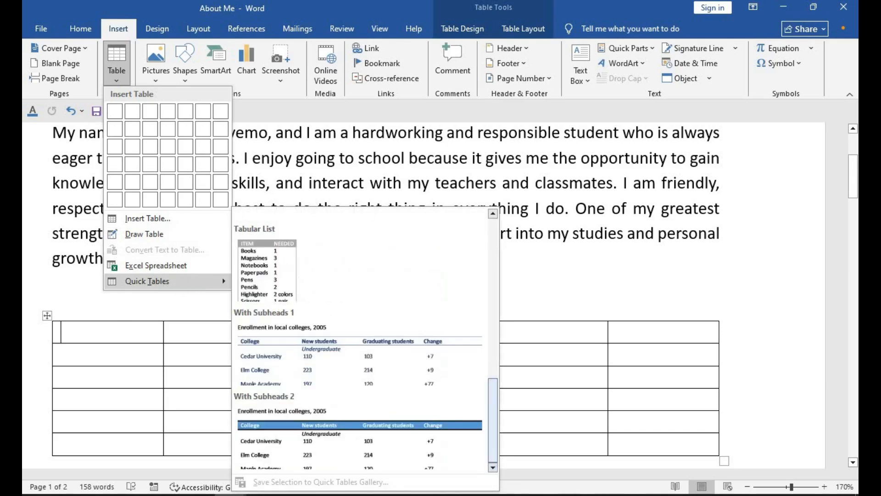
drag(496, 442, 511, 392)
click(510, 392)
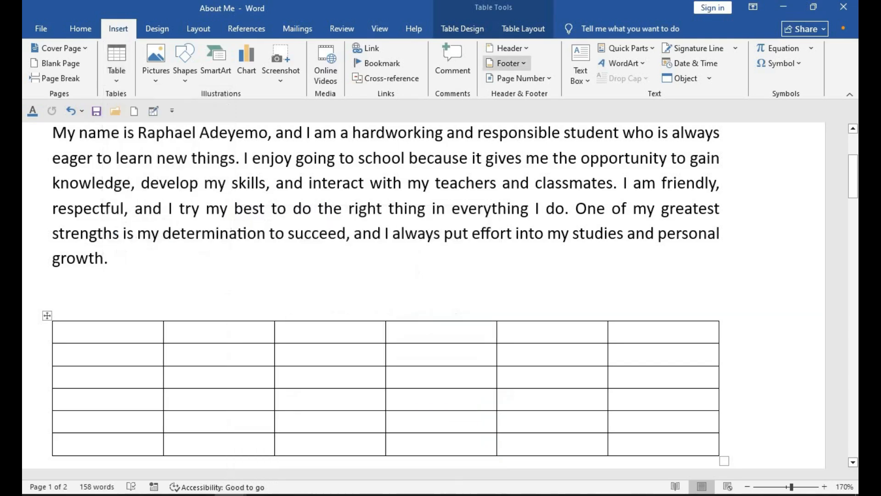
click(524, 29)
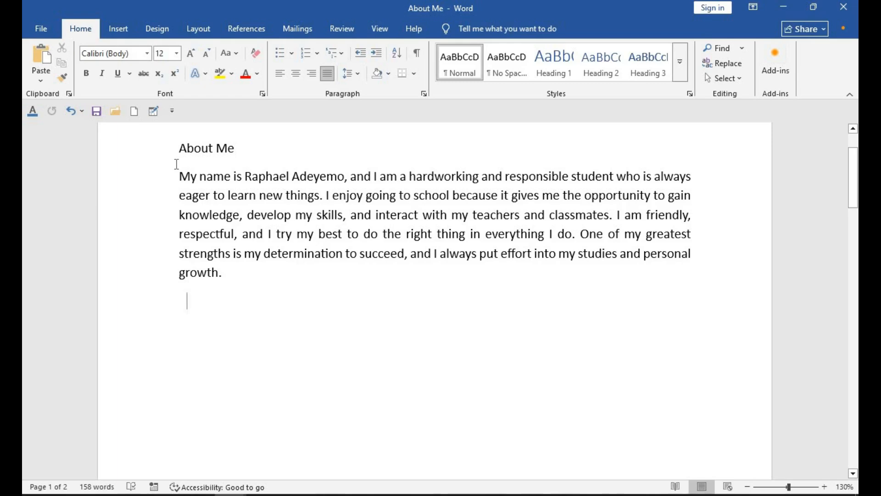
- Insert the picture "untitled" from the computer's Pictures folder below the "About Me" paragraph
click(118, 37)
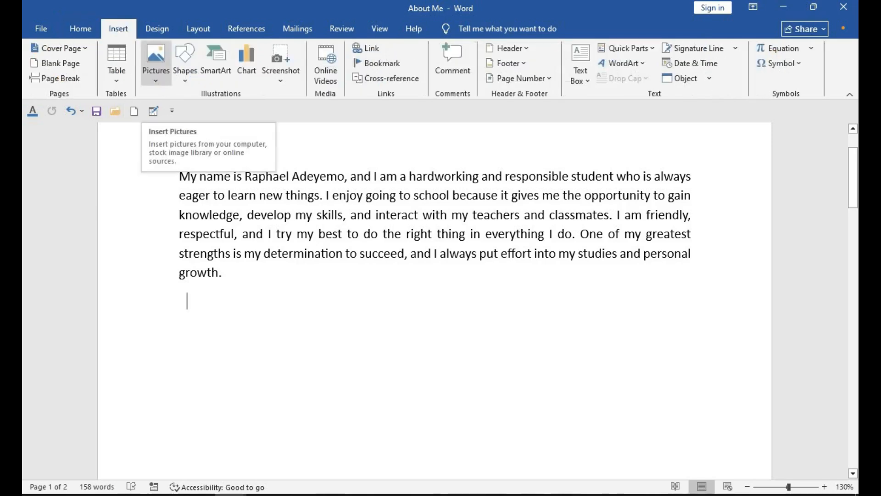
click(157, 76)
click(180, 117)
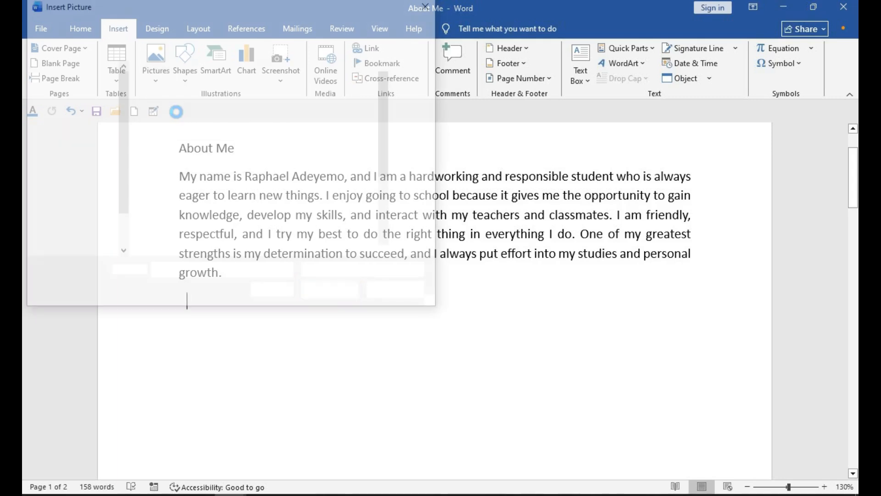
scroll(260, 231, down, 3)
double_click(260, 230)
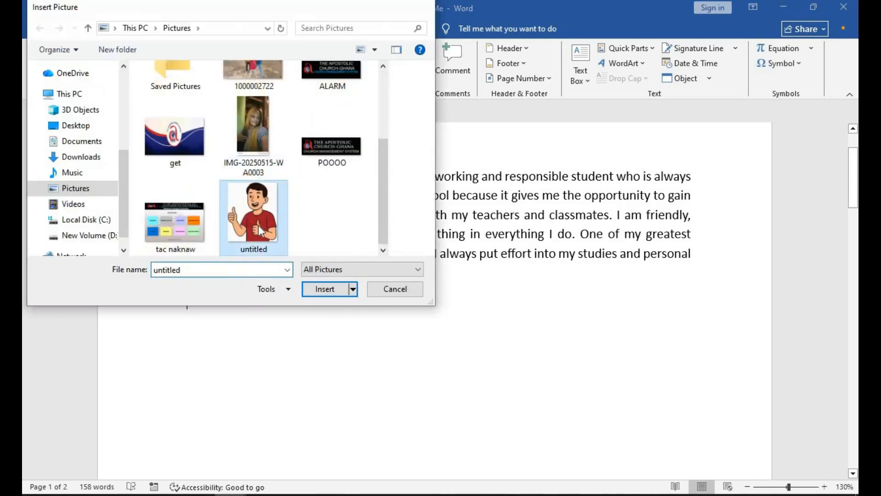
drag(497, 124, 407, 282)
click(541, 275)
drag(855, 210, 856, 196)
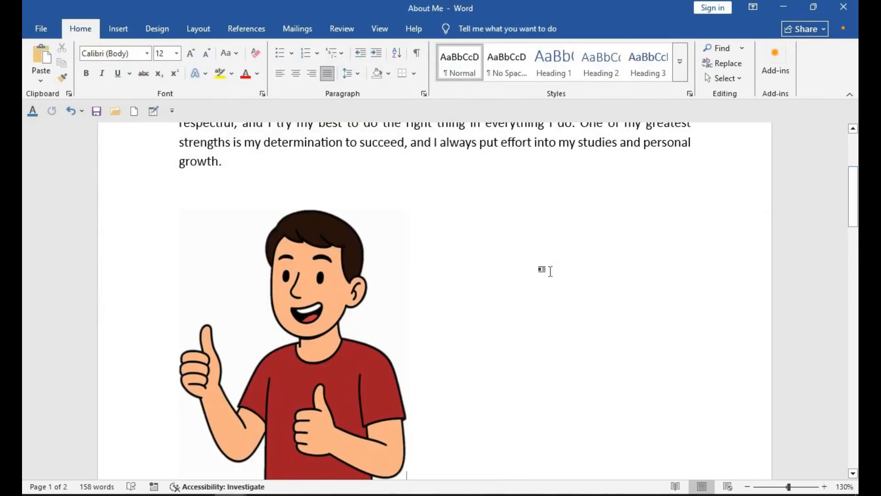
- Try to move the inline picture freely below the paragraph and indent it from the left margin
drag(305, 312, 332, 285)
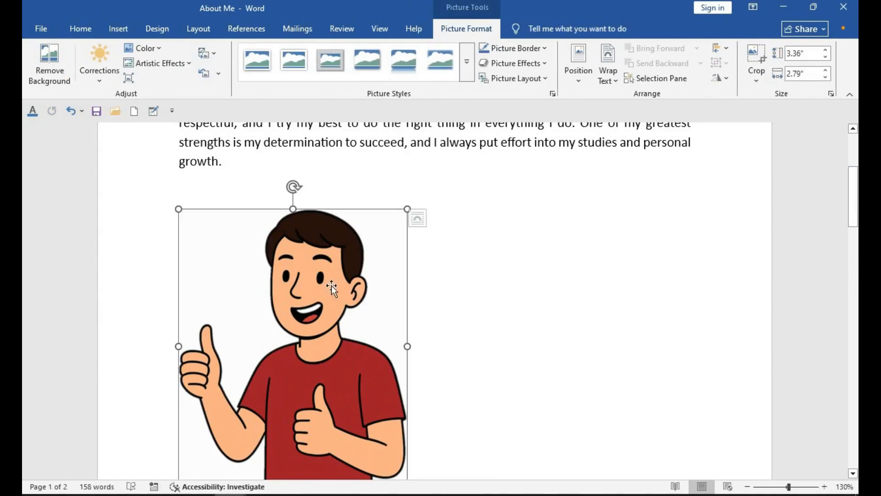
drag(327, 216, 320, 273)
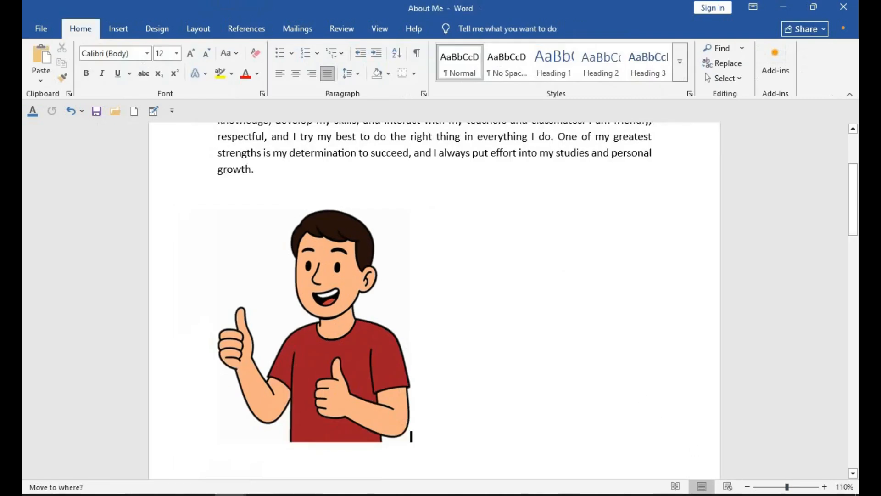
drag(321, 299, 364, 241)
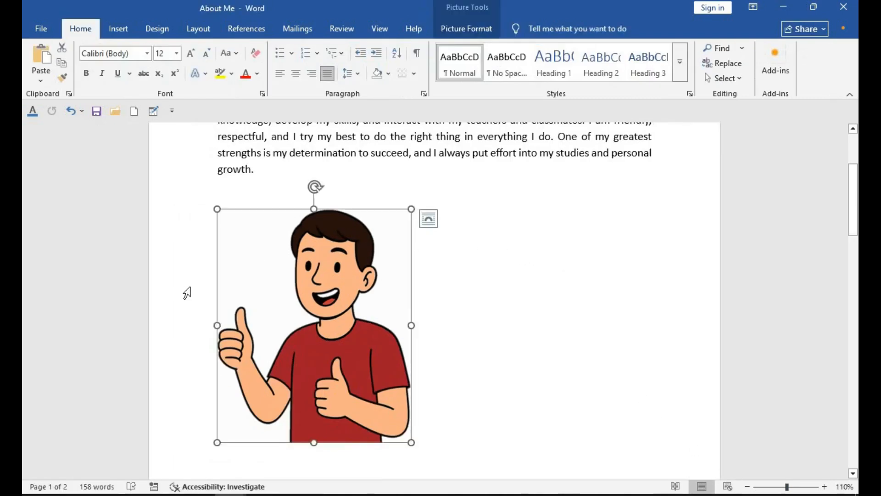
click(211, 285)
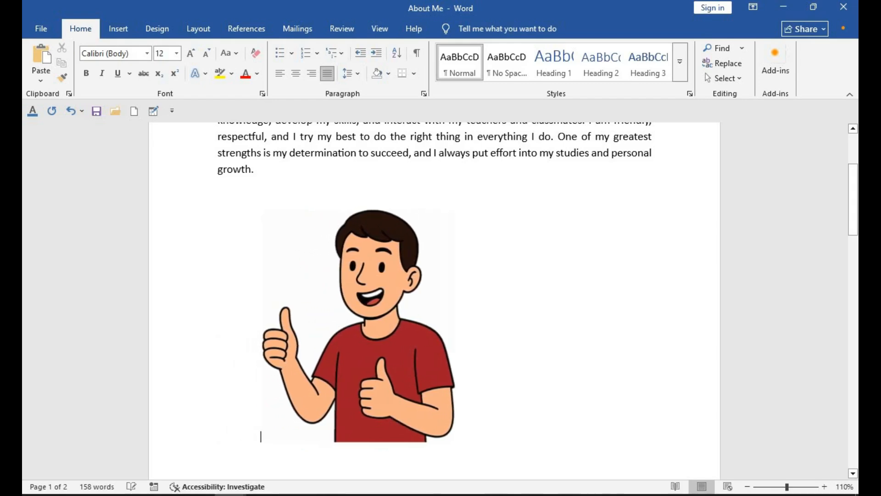
scroll(489, 356, down, 1)
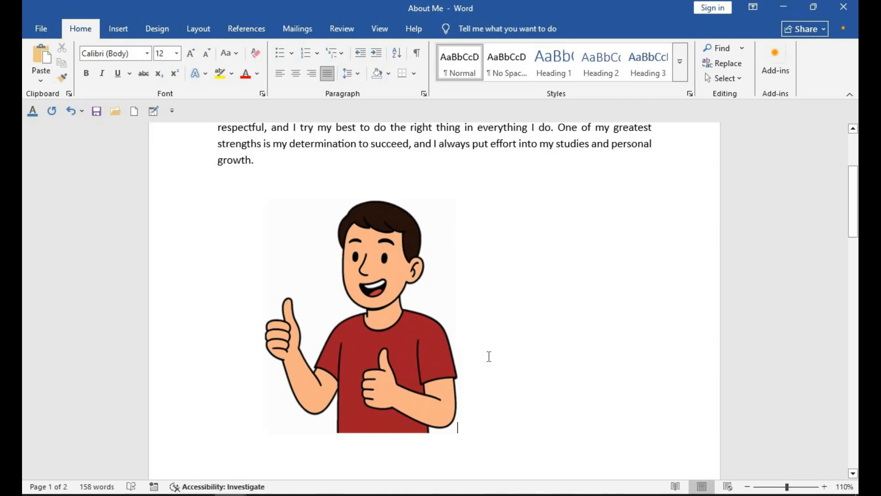
- Review the picture's text wrapping options and set its wrapping to Square
right_click(393, 264)
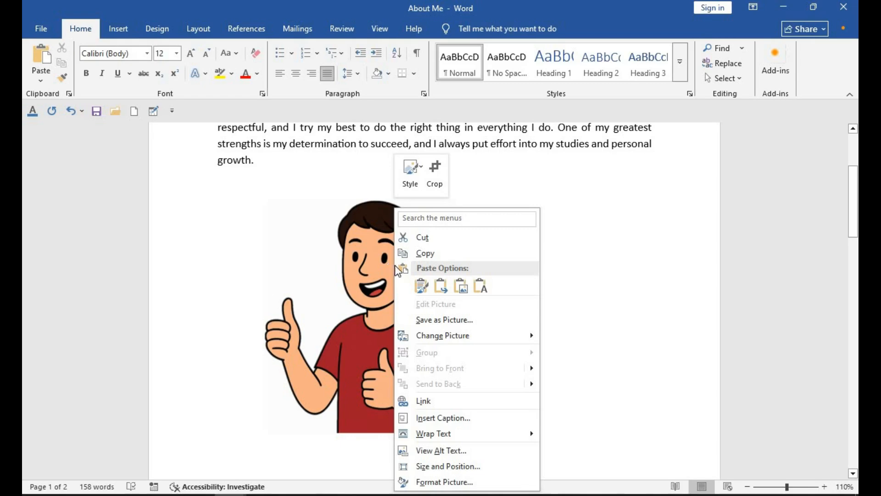
mouse_move(433, 442)
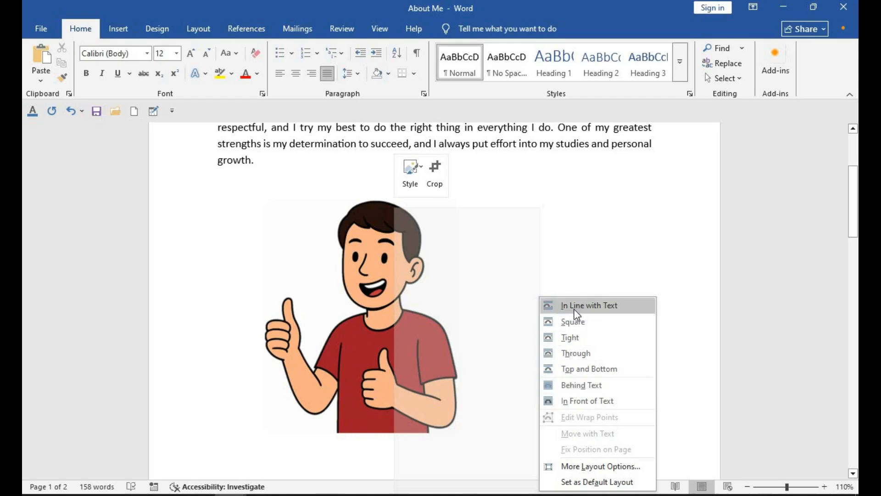
click(247, 303)
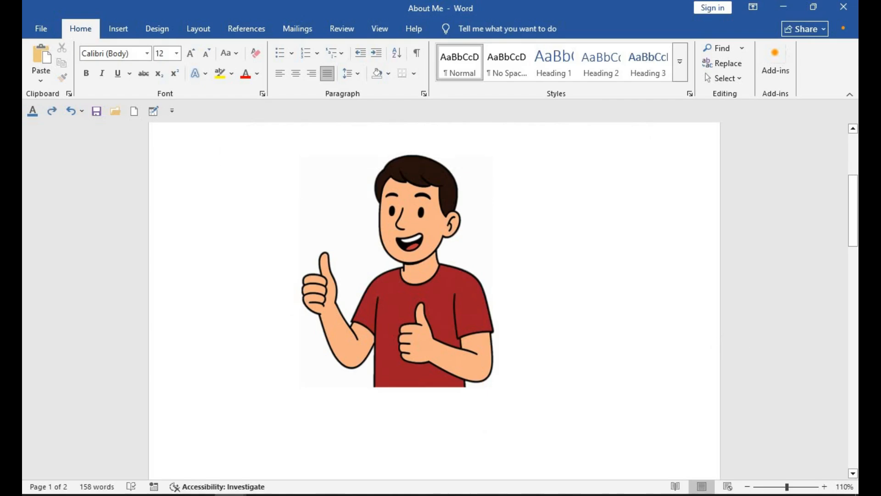
right_click(453, 322)
mouse_move(547, 257)
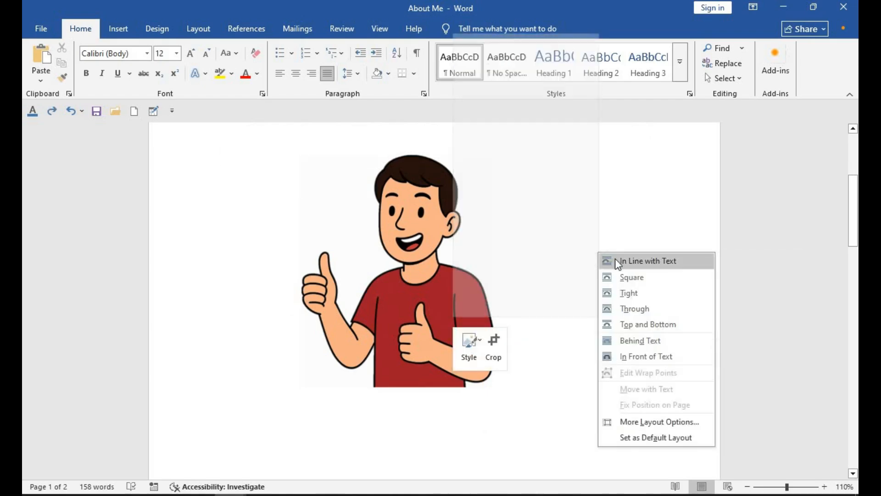
click(626, 277)
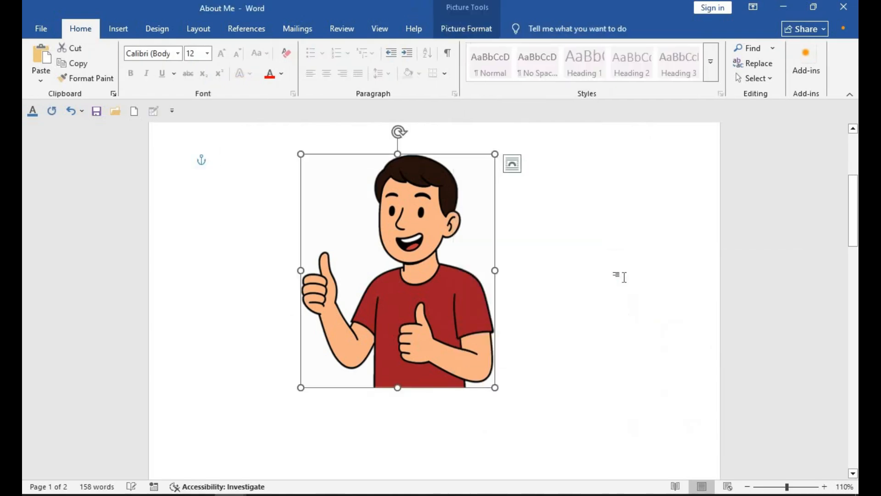
- Try the picture inside the paragraph with its text wrapping set to Through and move it back below the text
mouse_move(420, 216)
mouse_down()
mouse_move(321, 216)
mouse_move(477, 210)
mouse_move(354, 214)
mouse_move(403, 215)
mouse_up()
right_click(403, 209)
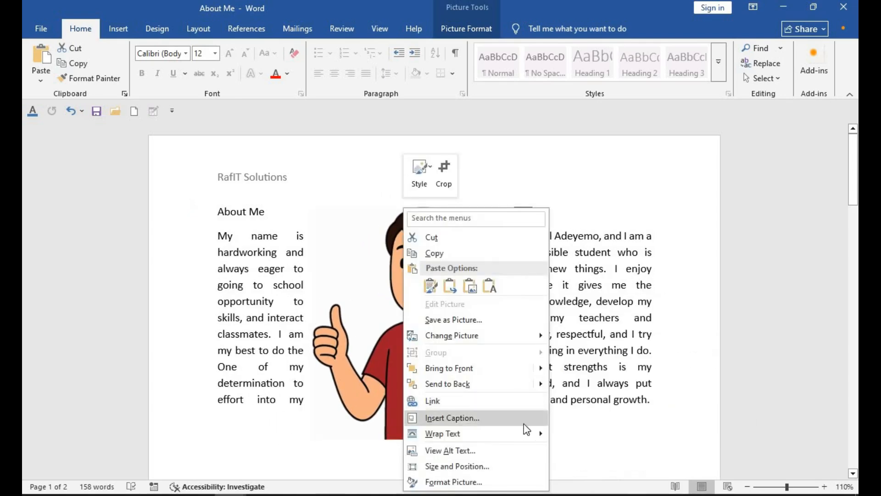
mouse_move(538, 434)
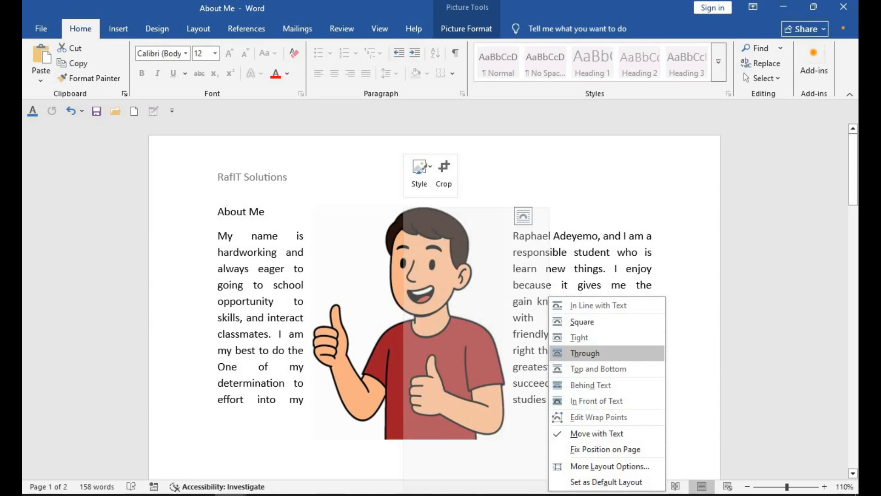
click(586, 352)
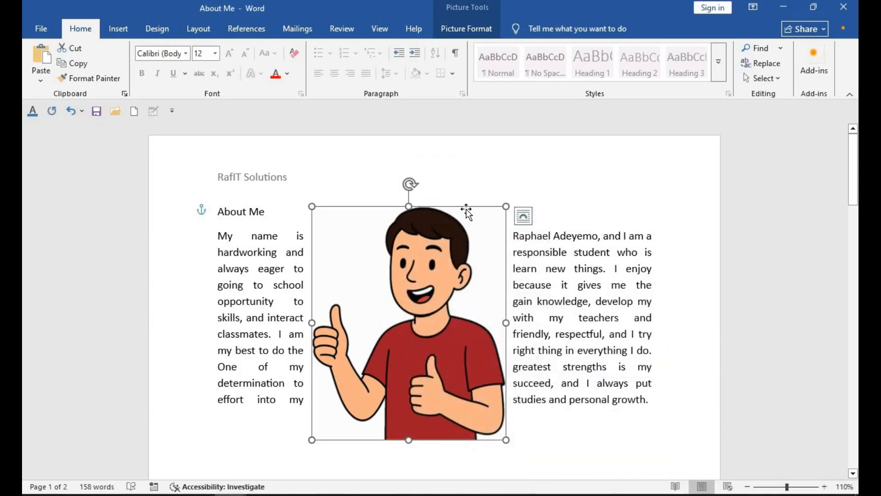
drag(467, 210, 500, 328)
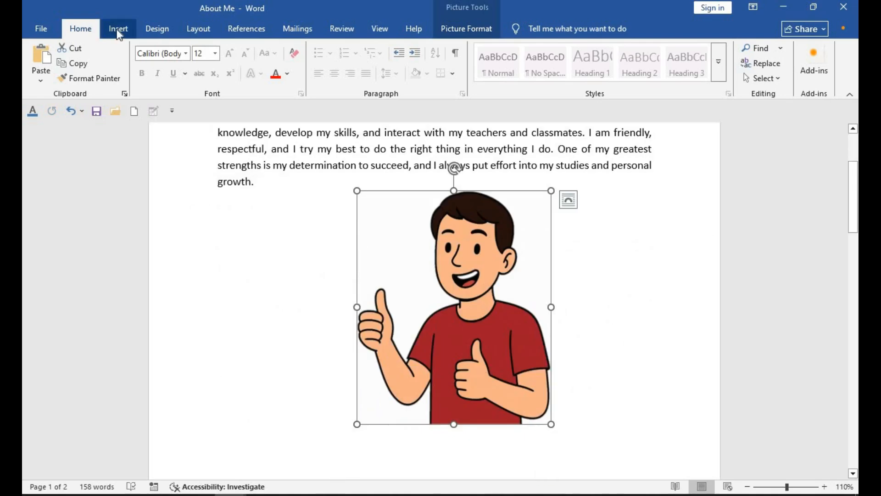
- Add a cloud-shaped thought bubble callout over the cartoon picture and enlarge it
click(119, 36)
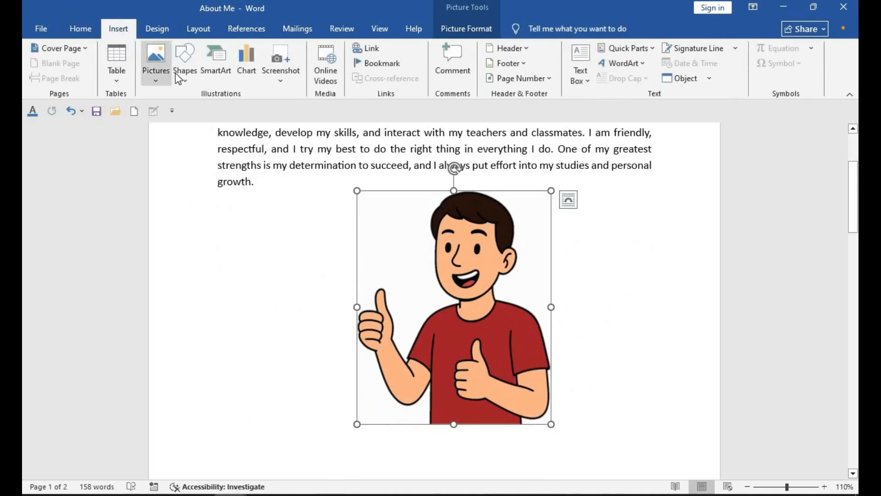
click(190, 81)
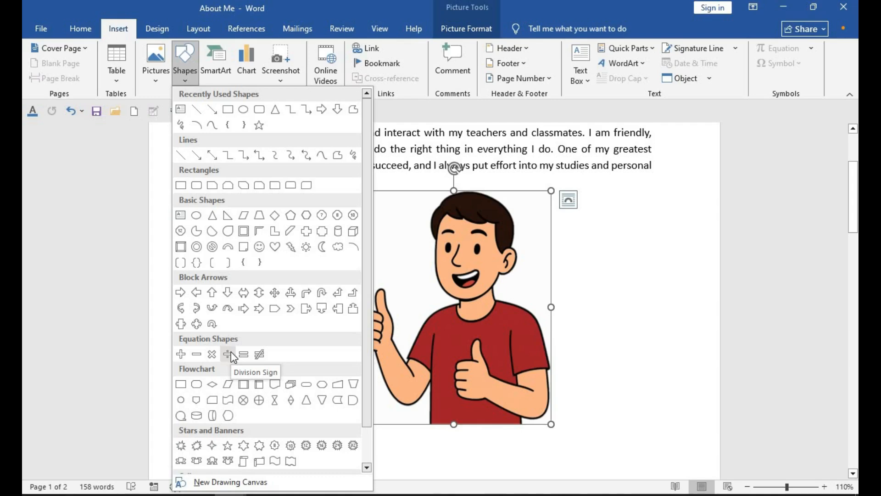
scroll(230, 353, down, 2)
click(229, 451)
click(452, 234)
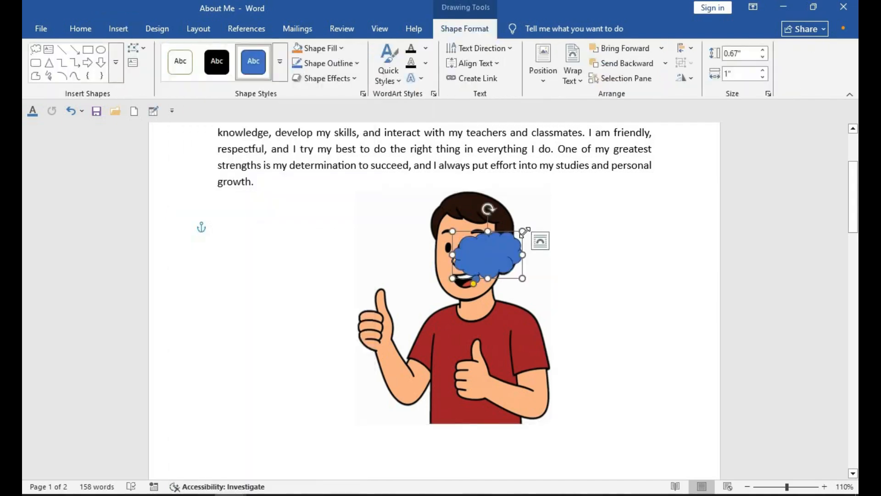
drag(521, 233, 623, 173)
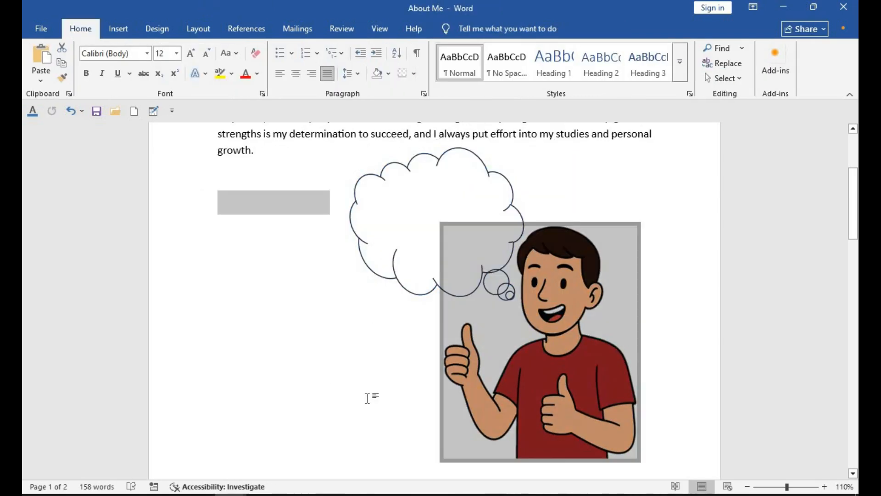
click(394, 217)
click(269, 336)
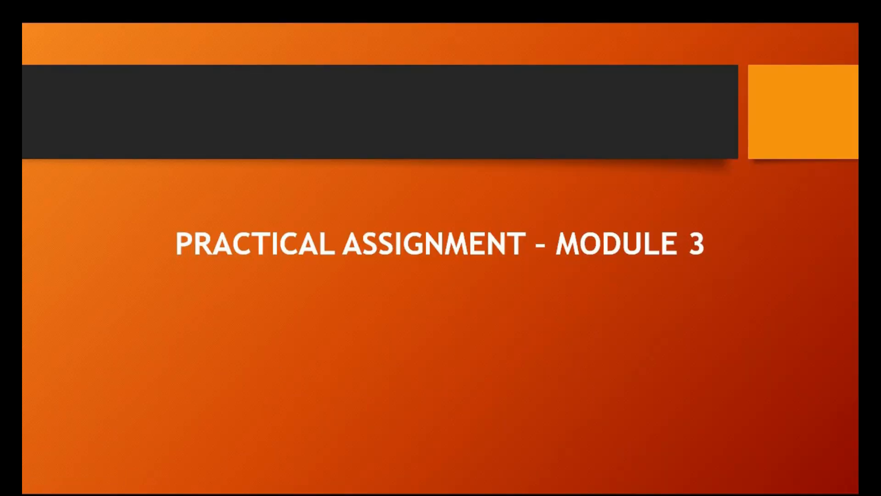
key(Right)
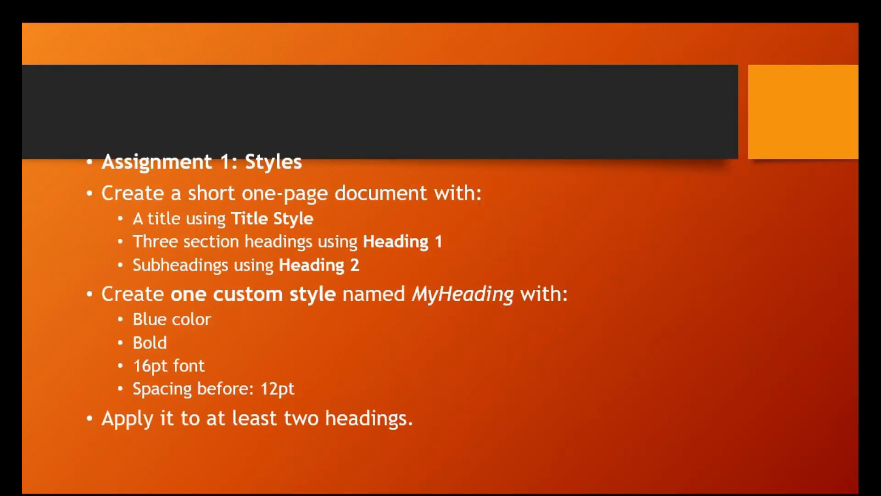